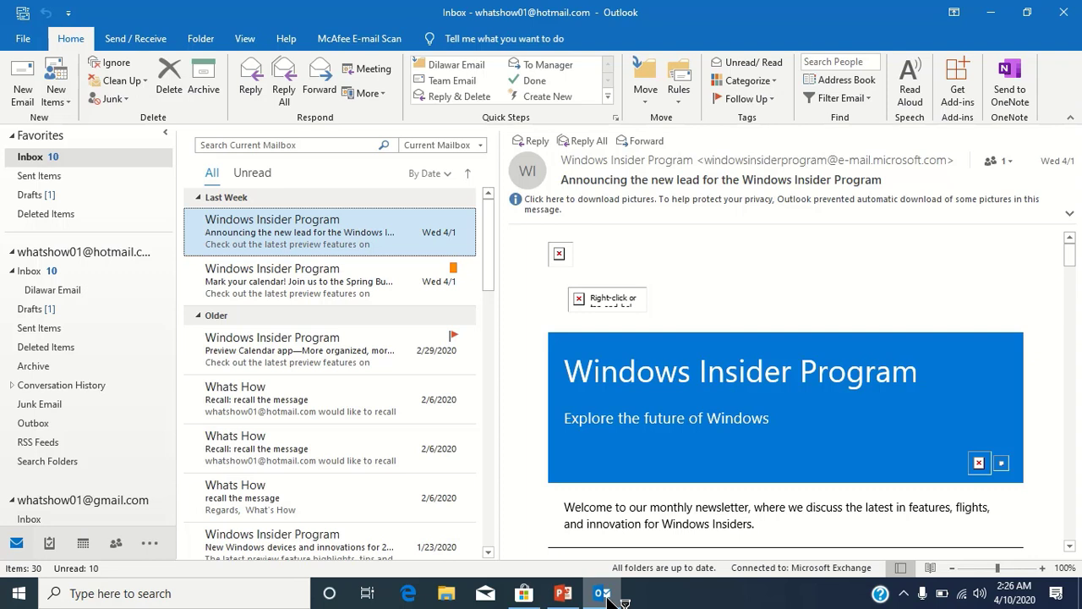
# Step: Minimize Outlook, find the app through Windows search and open the file location of its shortcut
pyautogui.click(609, 597)
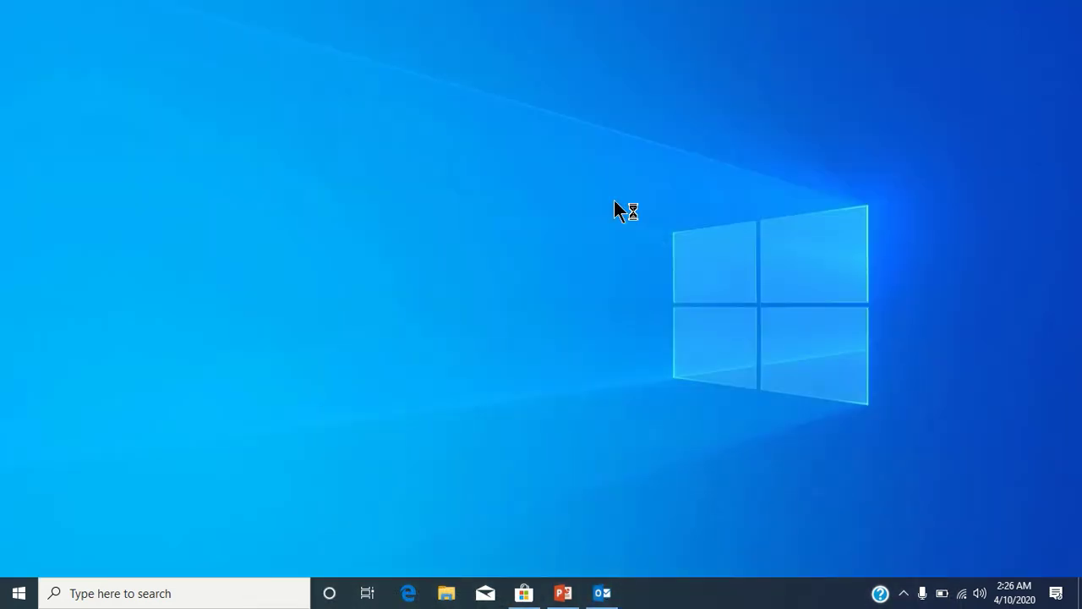
pyautogui.press('super')
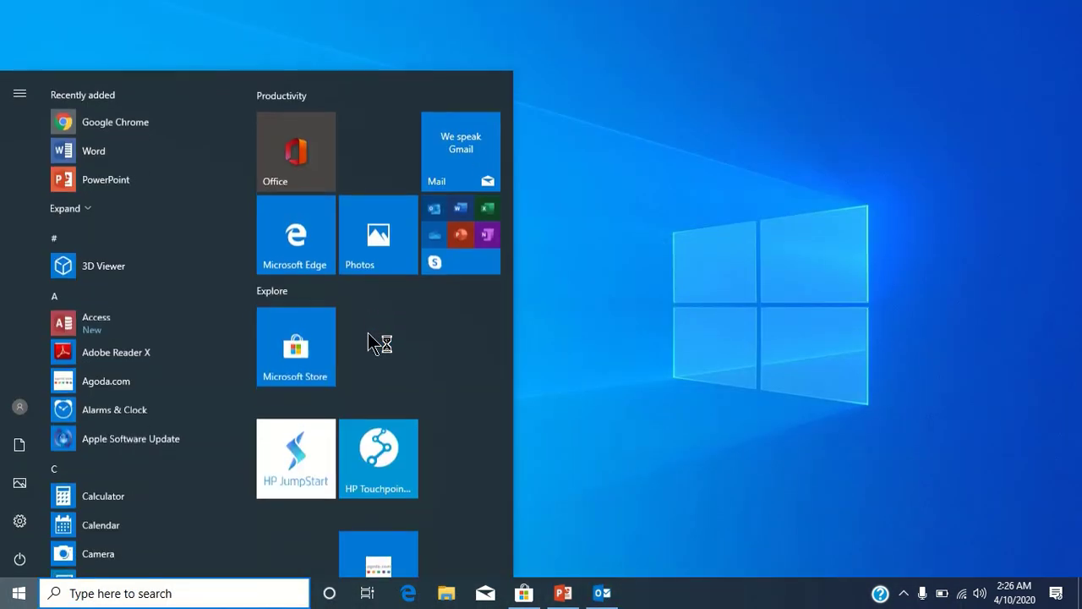
pyautogui.write('ou')
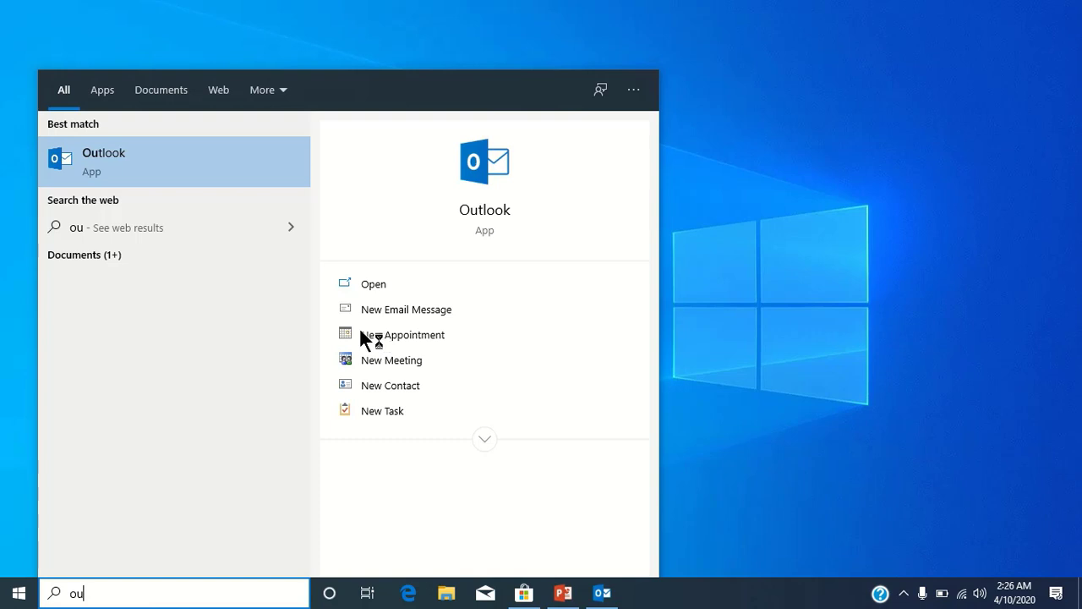
pyautogui.rightClick(103, 167)
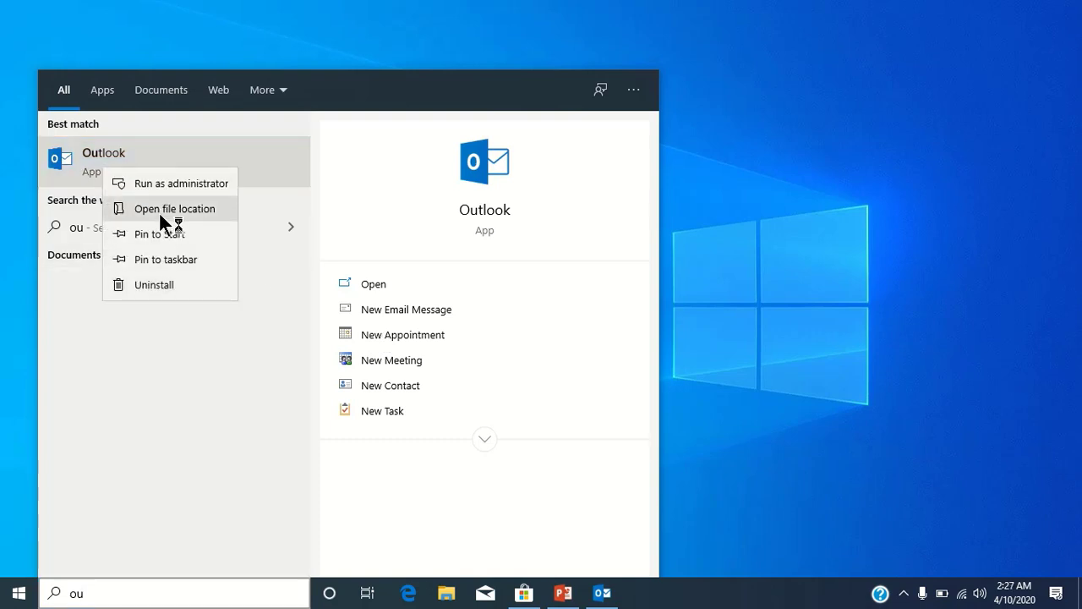
pyautogui.click(159, 211)
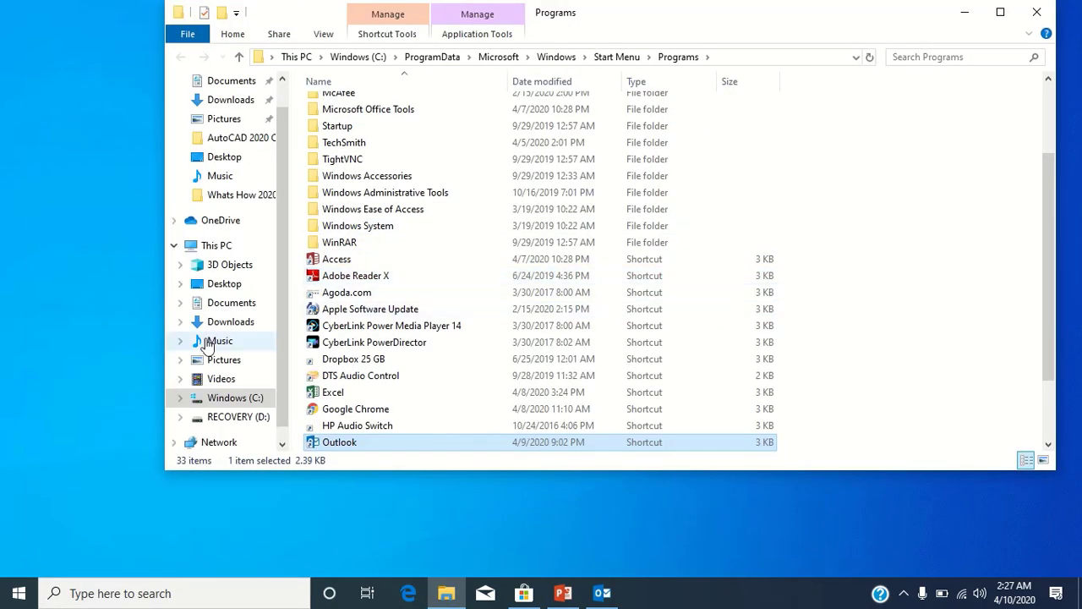
# Step: Open the C: drive from the Run dialog and go into the Program Files (x86) folder
pyautogui.press('super+r')
pyautogui.write('c:')
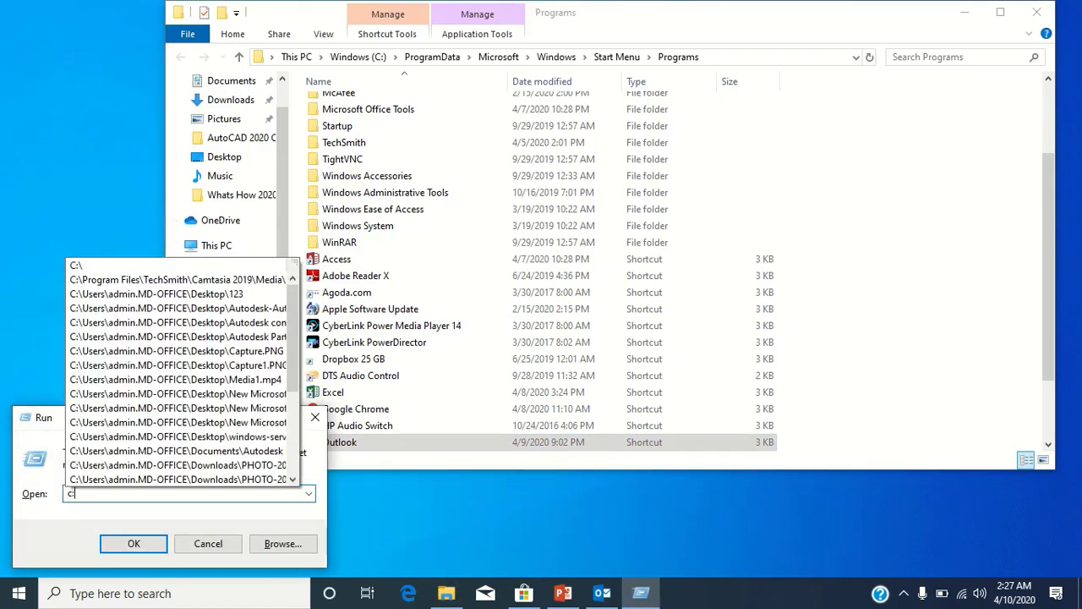
pyautogui.press('Return')
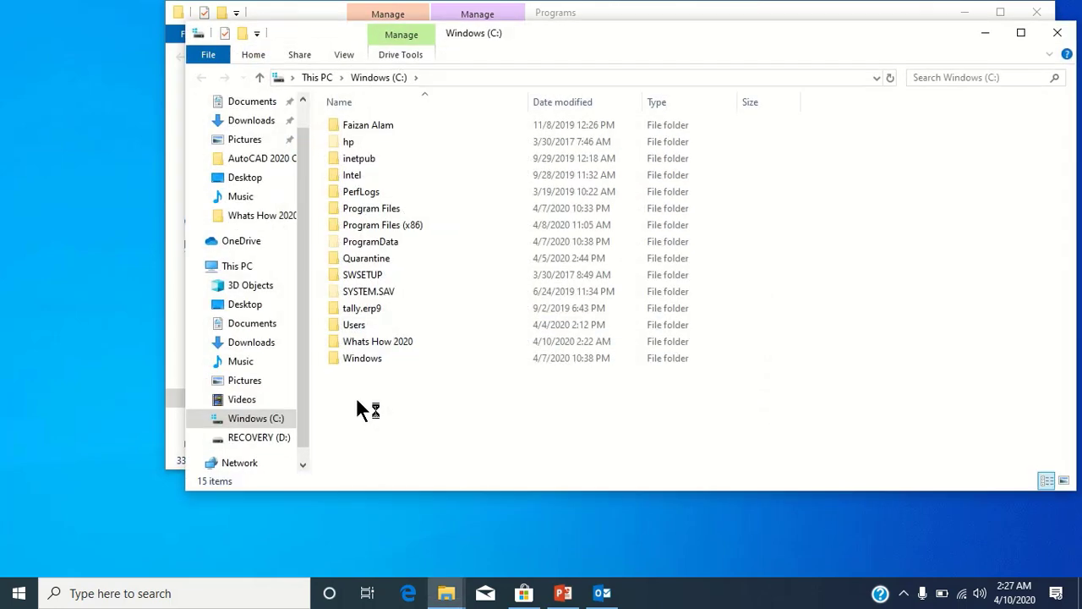
pyautogui.doubleClick(382, 225)
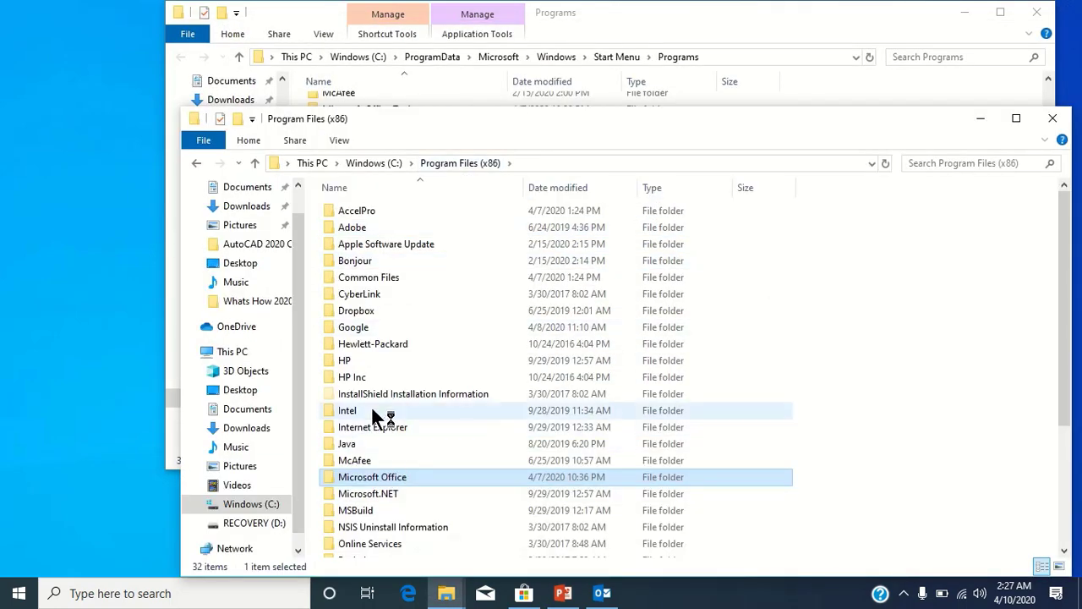
# Step: Check the hidden files and folders setting in the advanced view settings of Folder Options and close the dialog
pyautogui.click(341, 137)
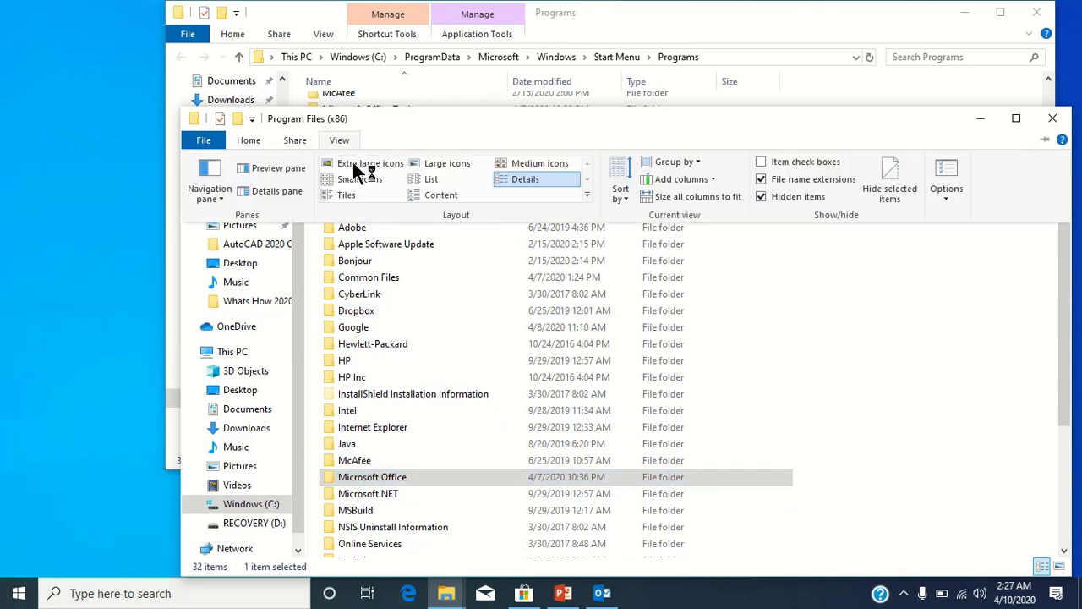
pyautogui.click(946, 178)
pyautogui.click(264, 228)
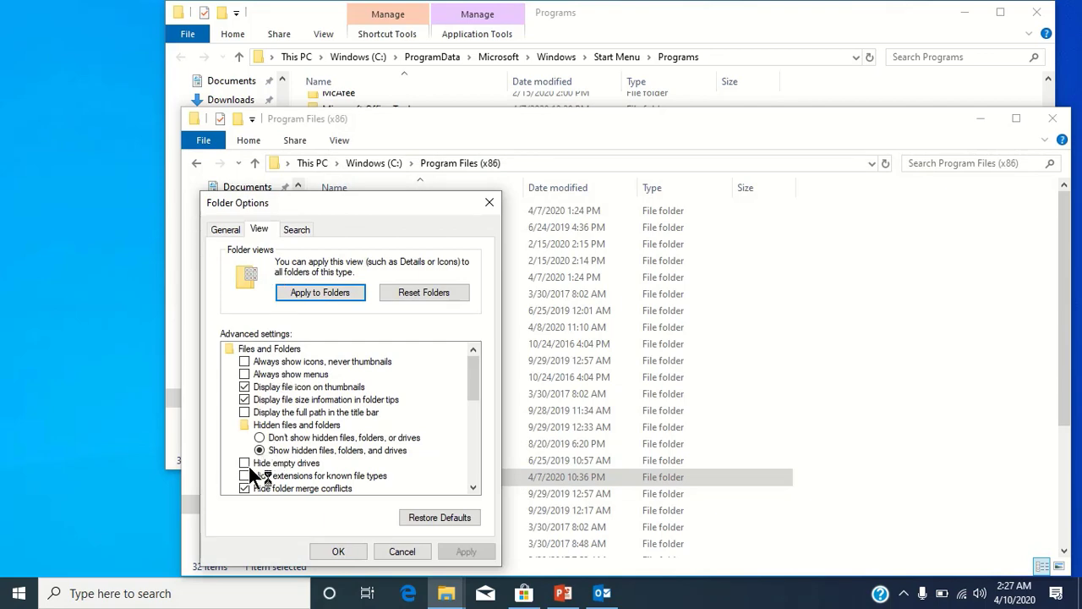
pyautogui.click(347, 554)
# Step: Return to the root of the C: drive and browse into the ProgramData\Microsoft folder
pyautogui.click(381, 465)
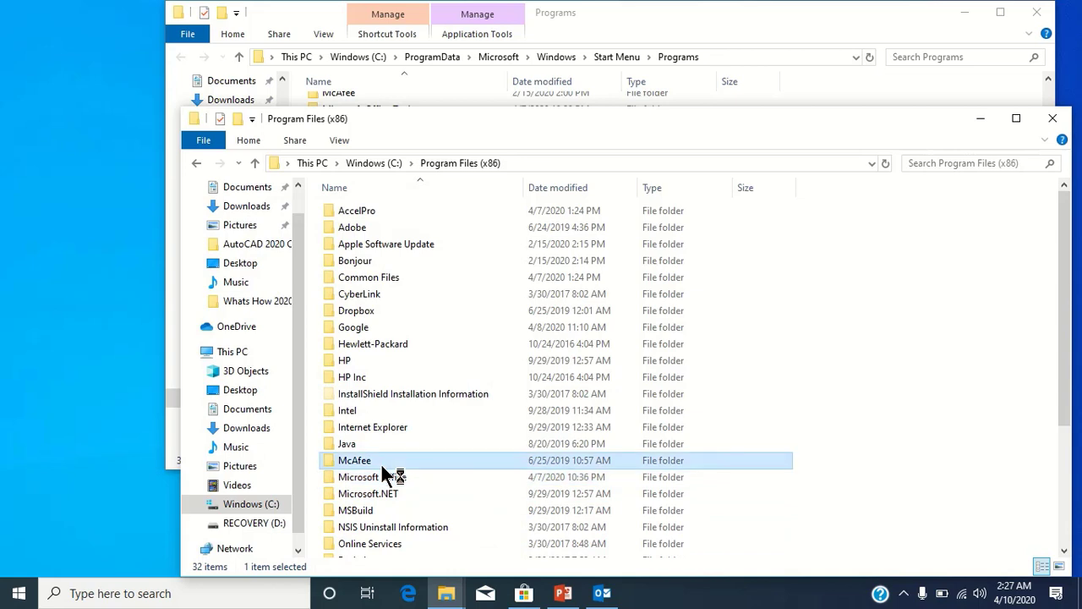
pyautogui.click(415, 309)
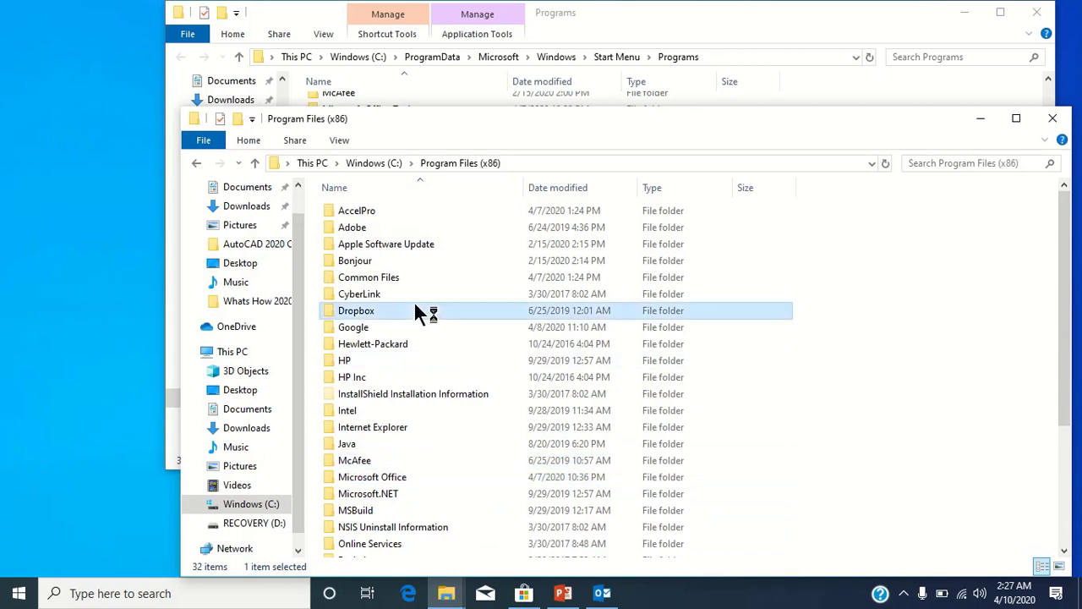
pyautogui.click(377, 162)
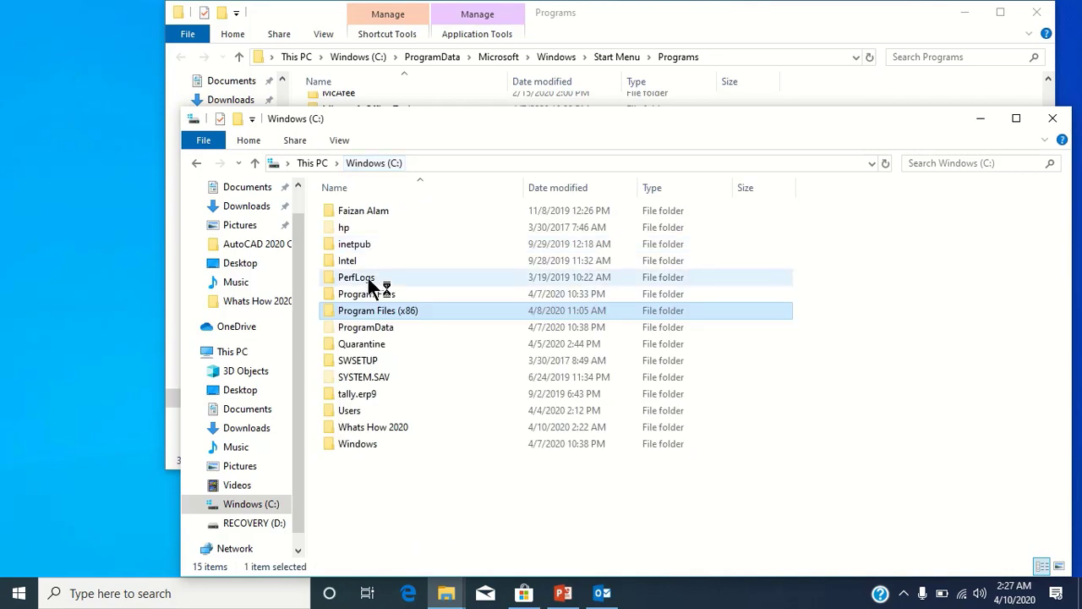
pyautogui.doubleClick(376, 329)
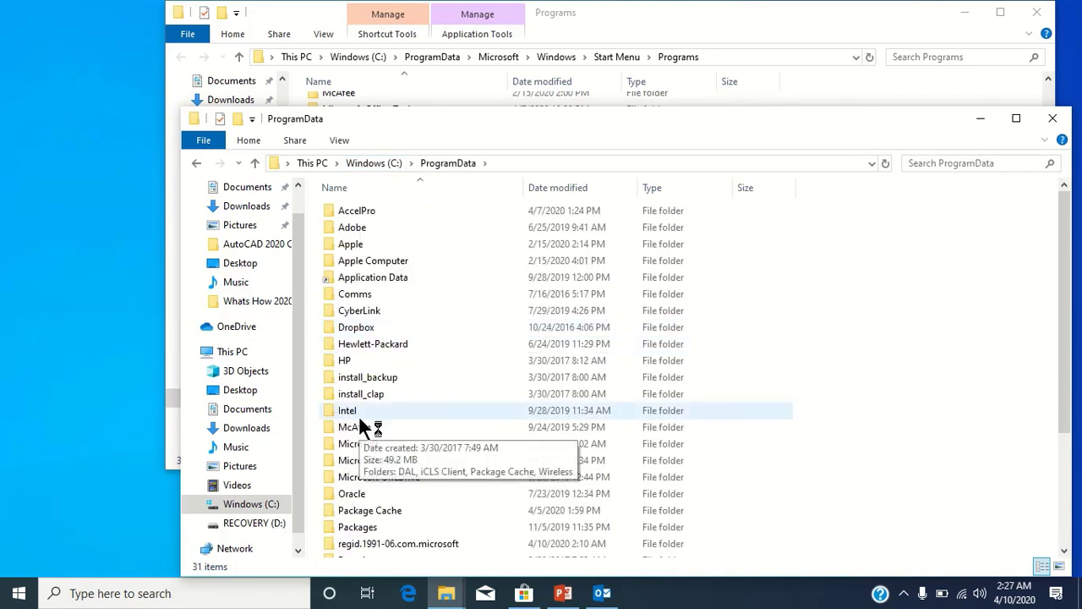
pyautogui.write('mi')
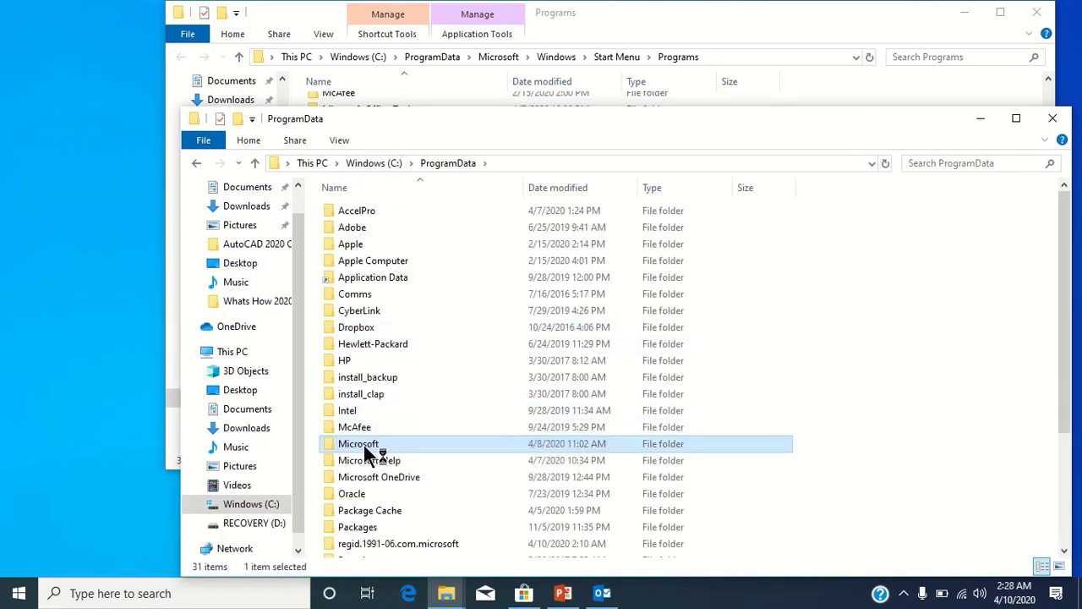
pyautogui.doubleClick(366, 448)
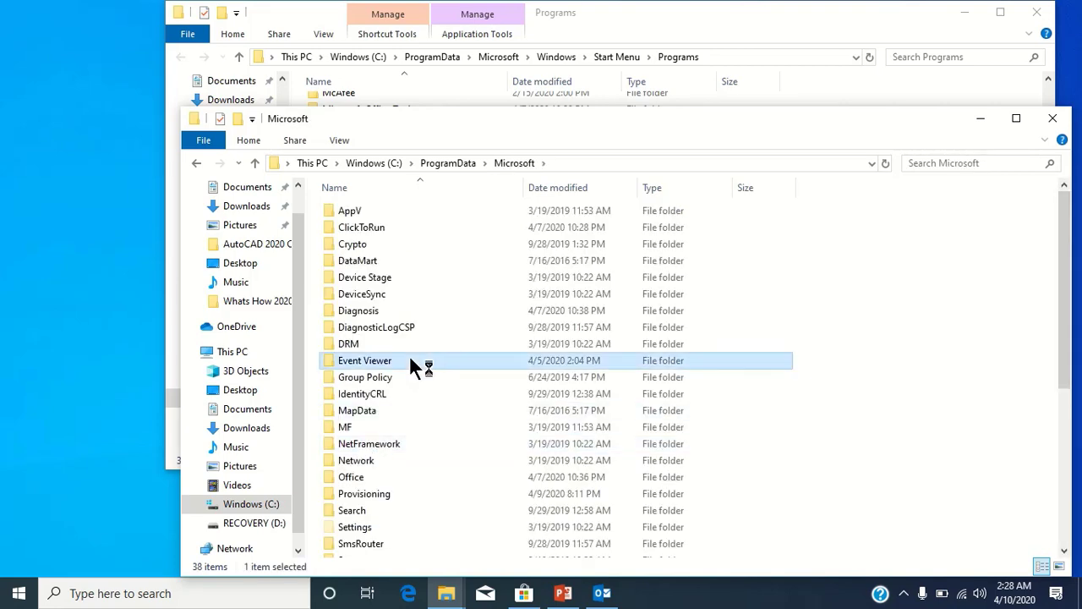
# Step: Continue into the Windows\Start Menu\Programs subfolder
pyautogui.write('wi')
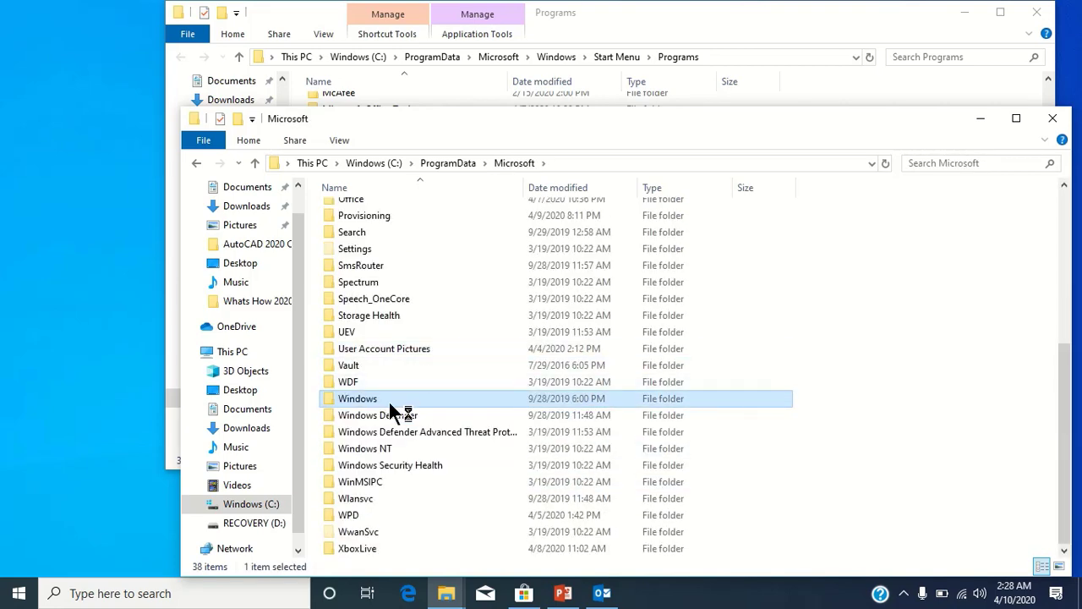
pyautogui.doubleClick(381, 401)
pyautogui.write('st')
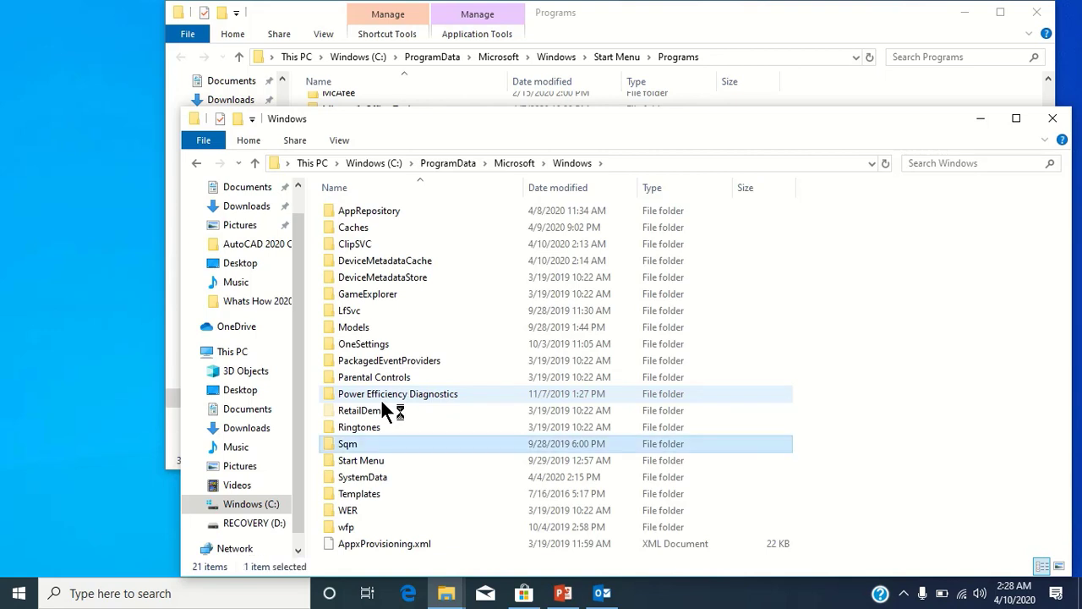
pyautogui.doubleClick(377, 461)
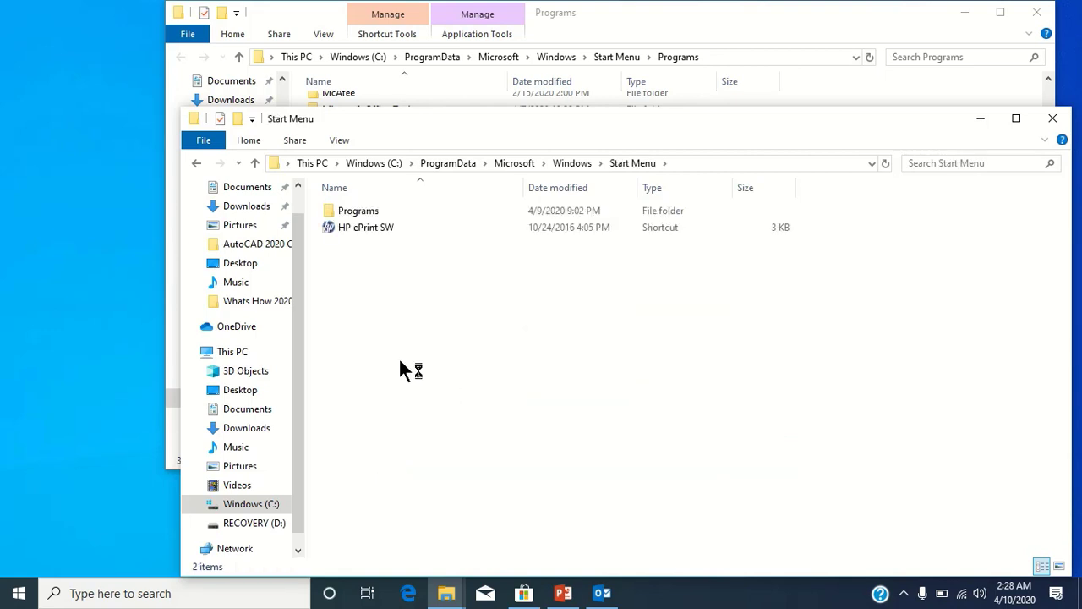
pyautogui.click(377, 213)
pyautogui.doubleClick(375, 211)
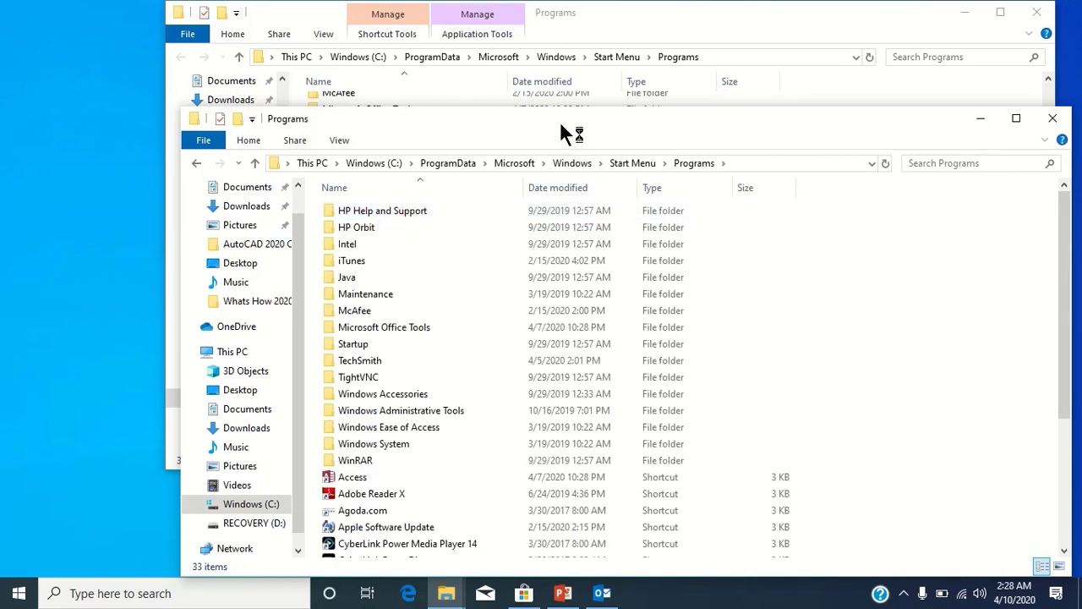
# Step: Locate the Outlook shortcut in the Programs folder, then close both Programs windows
pyautogui.moveTo(561, 131); pyautogui.dragTo(548, 45)
pyautogui.moveTo(1070, 203); pyautogui.dragTo(1063, 367)
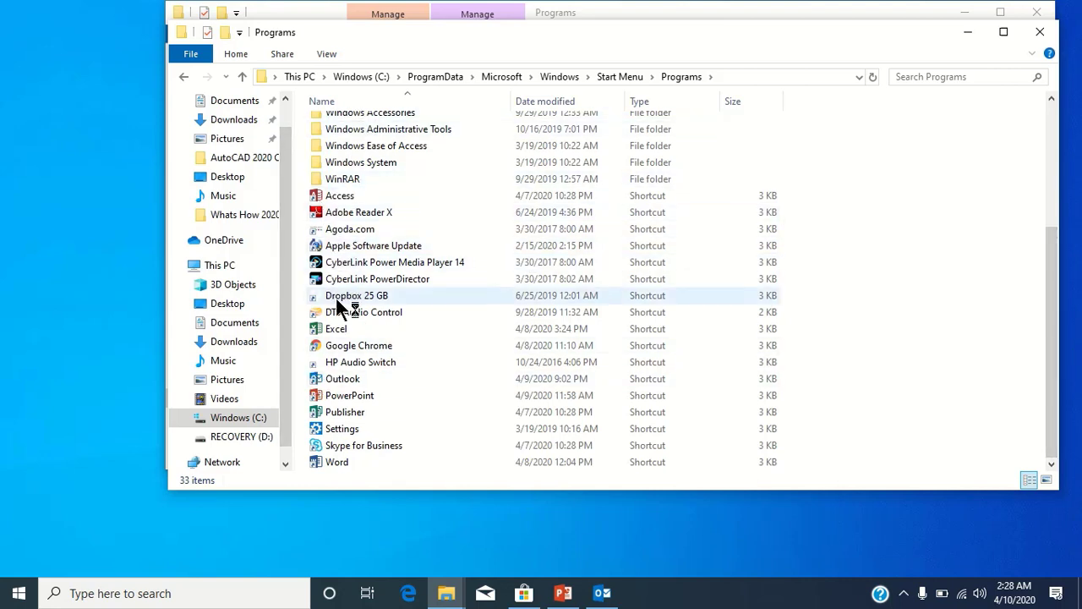
pyautogui.click(1041, 34)
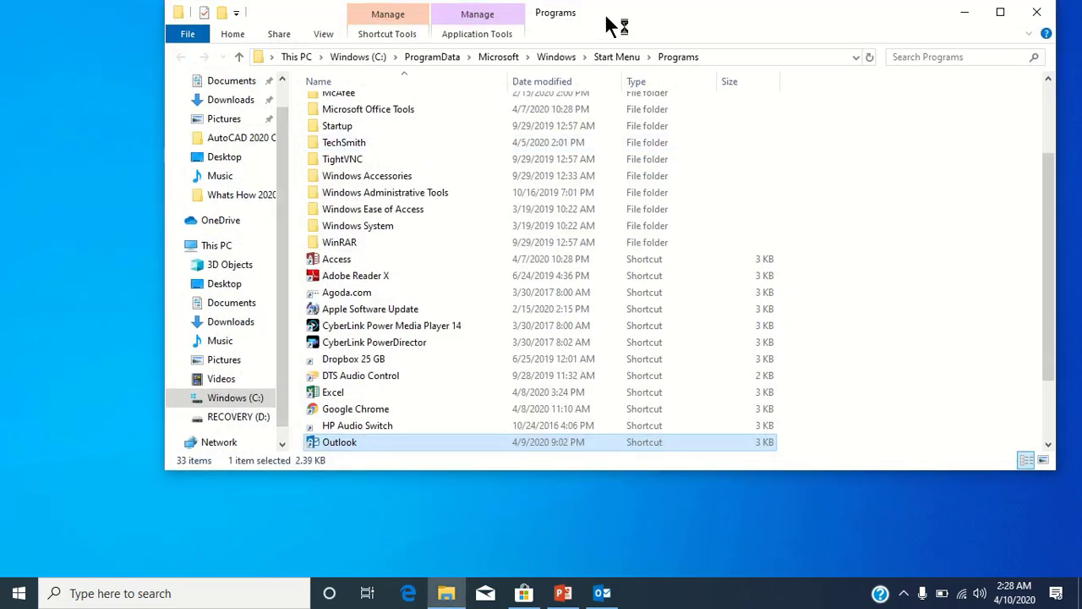
pyautogui.moveTo(607, 25); pyautogui.dragTo(535, 92)
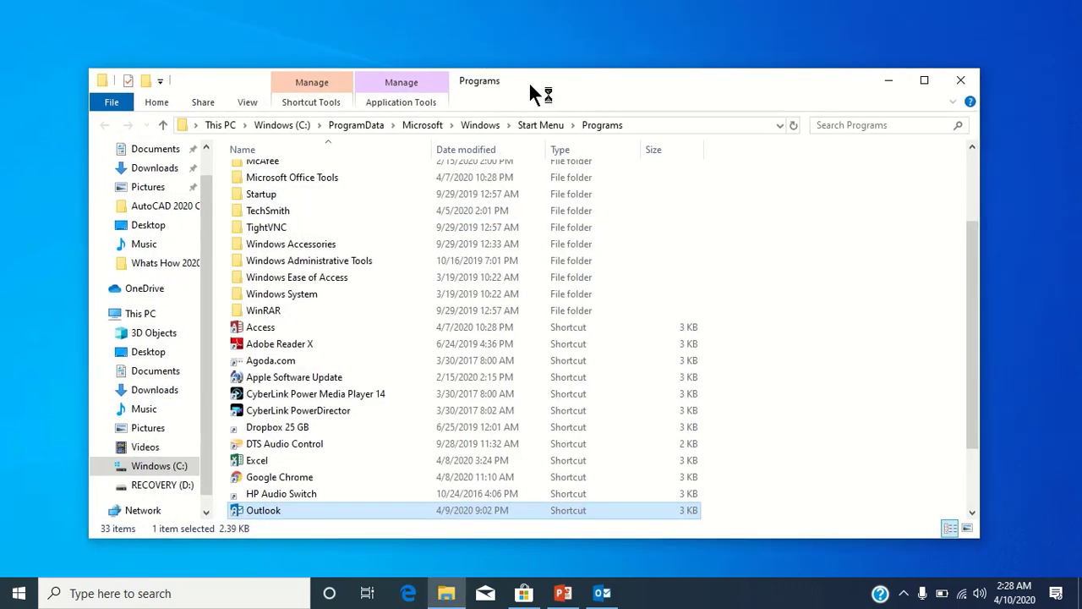
pyautogui.click(961, 81)
# Step: Search Windows for "out", open the Outlook shortcut's file location and maximize the folder window
pyautogui.press('super')
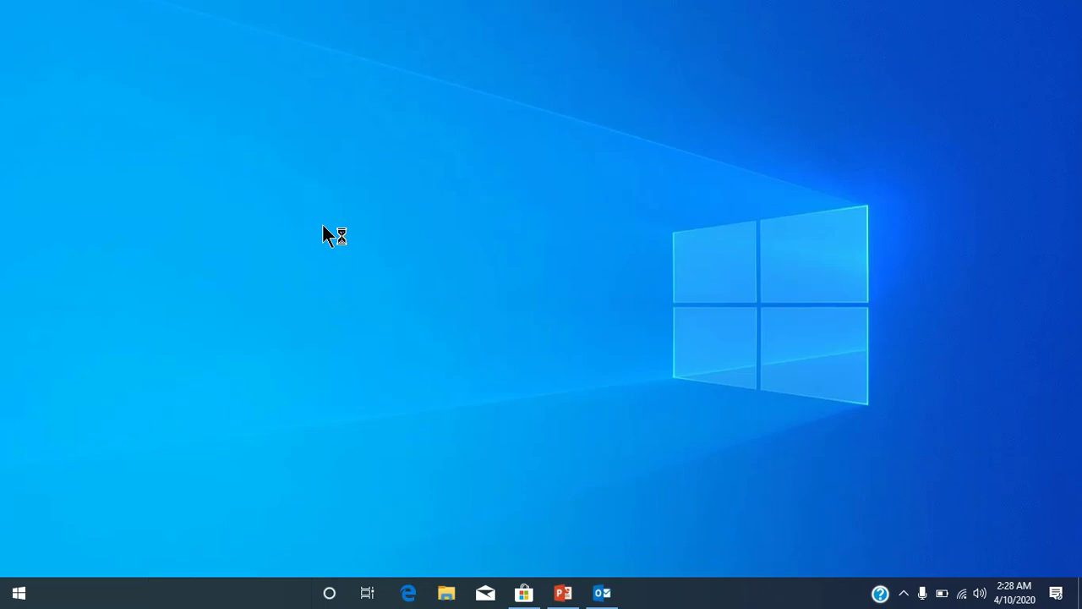
pyautogui.write('ou')
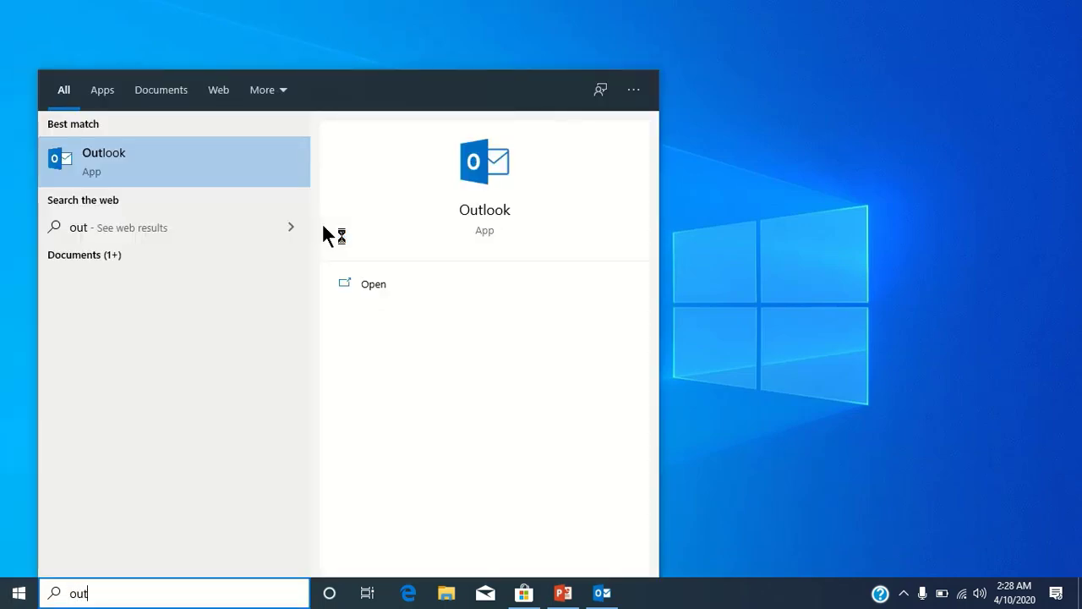
pyautogui.write('t')
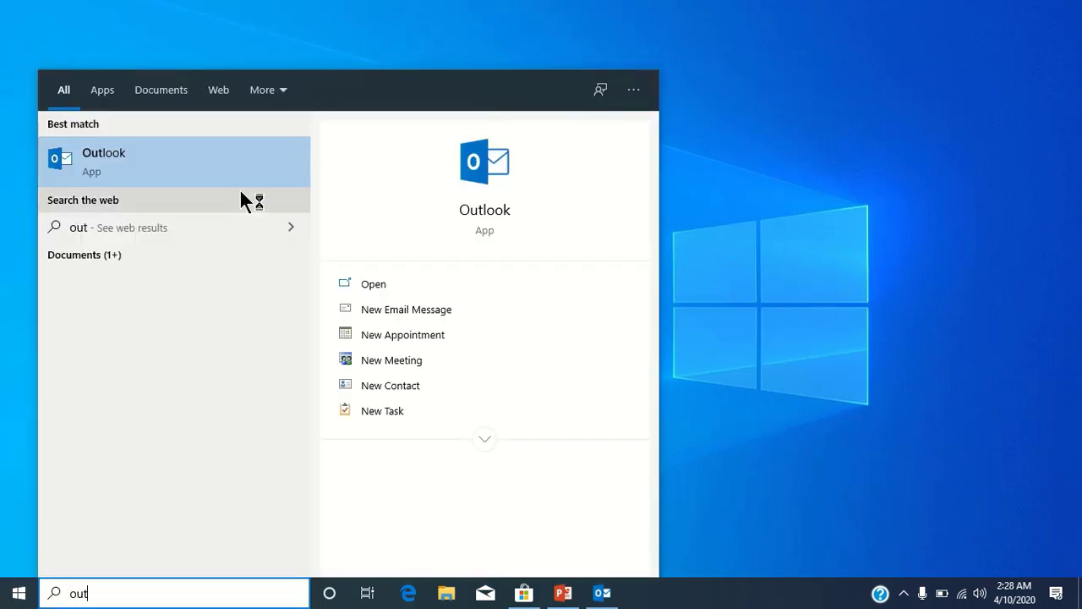
pyautogui.rightClick(115, 163)
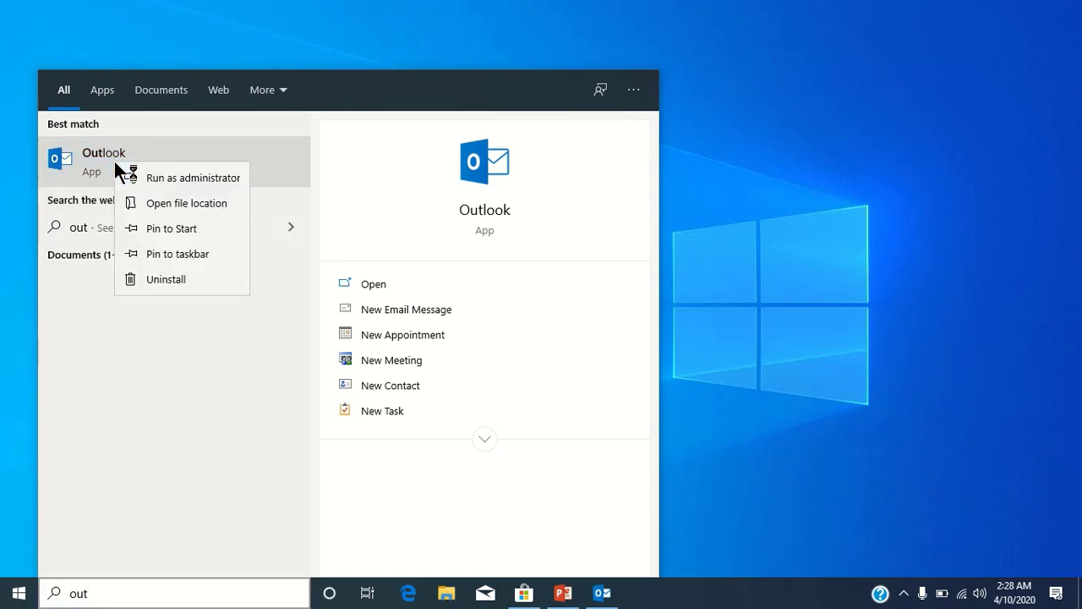
pyautogui.click(160, 206)
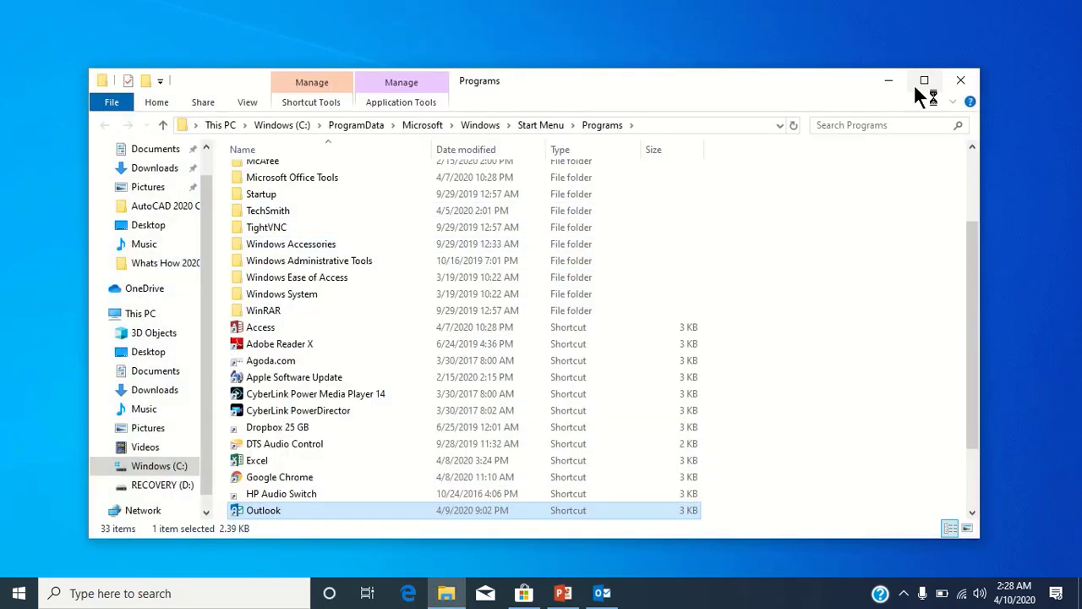
pyautogui.click(920, 82)
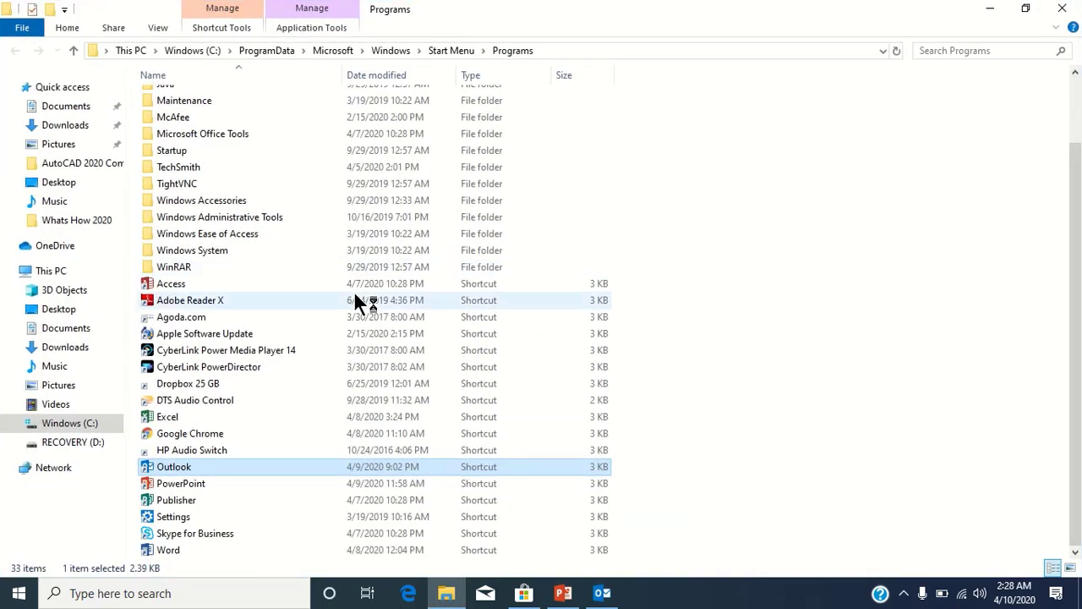
# Step: Open the properties of the Outlook shortcut in the Programs folder and activate its shortcut key field
pyautogui.rightClick(180, 476)
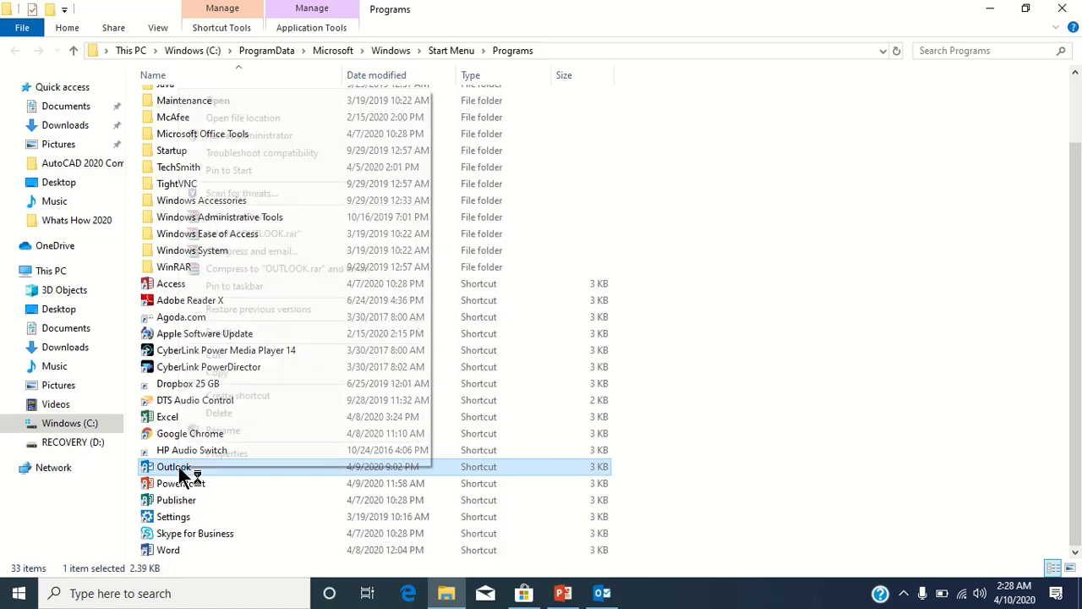
pyautogui.click(224, 453)
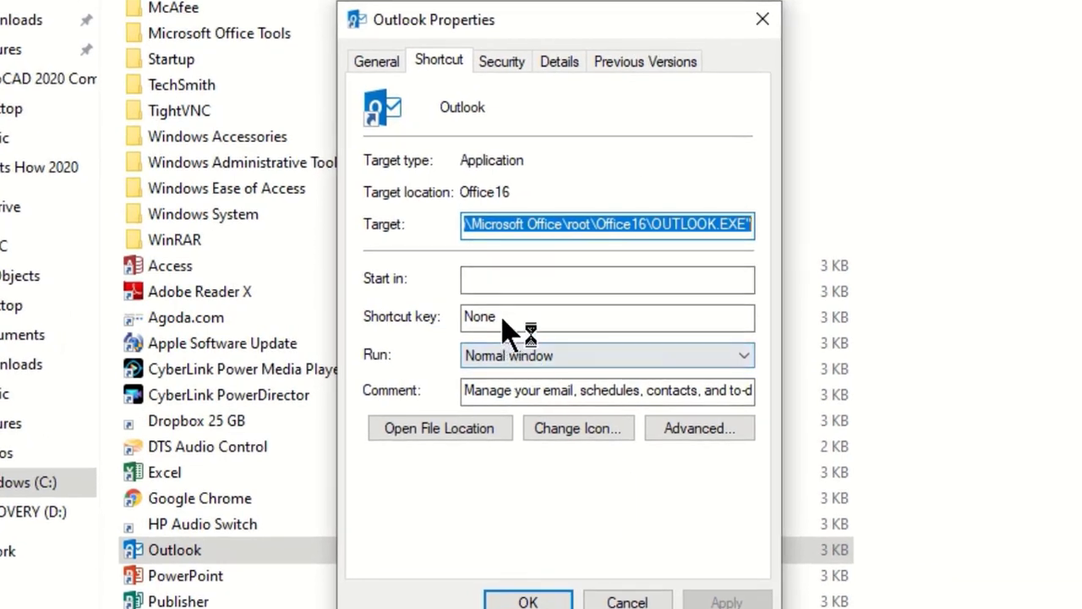
pyautogui.click(300, 370)
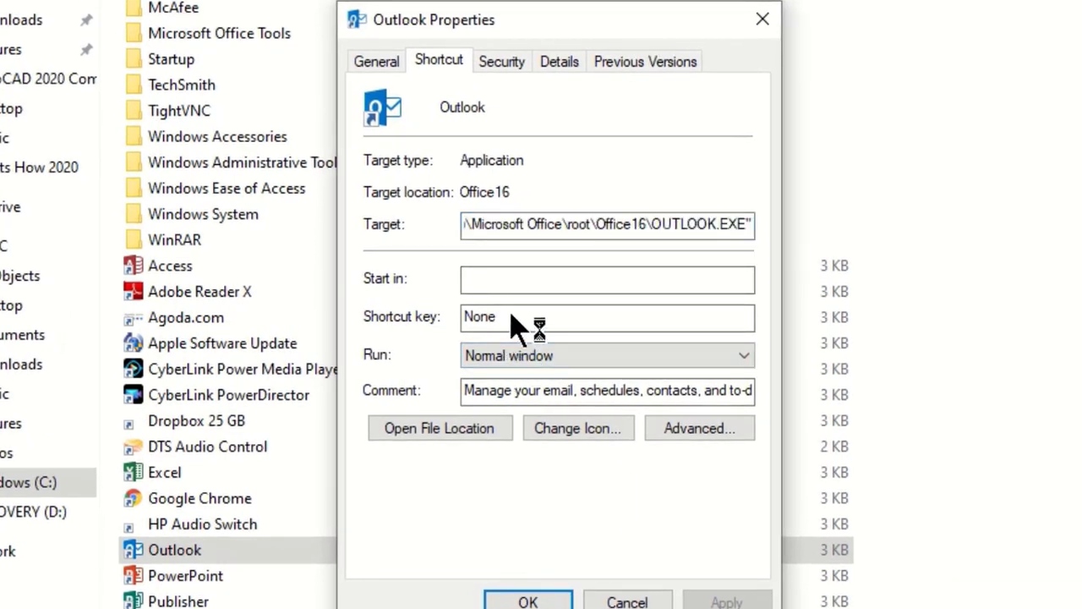
# Step: Try Ctrl + Alt + A and Ctrl + Alt + Z as the Outlook shortcut key, clearing each combination
pyautogui.hotkey('ctrl', 'alt', 'a')
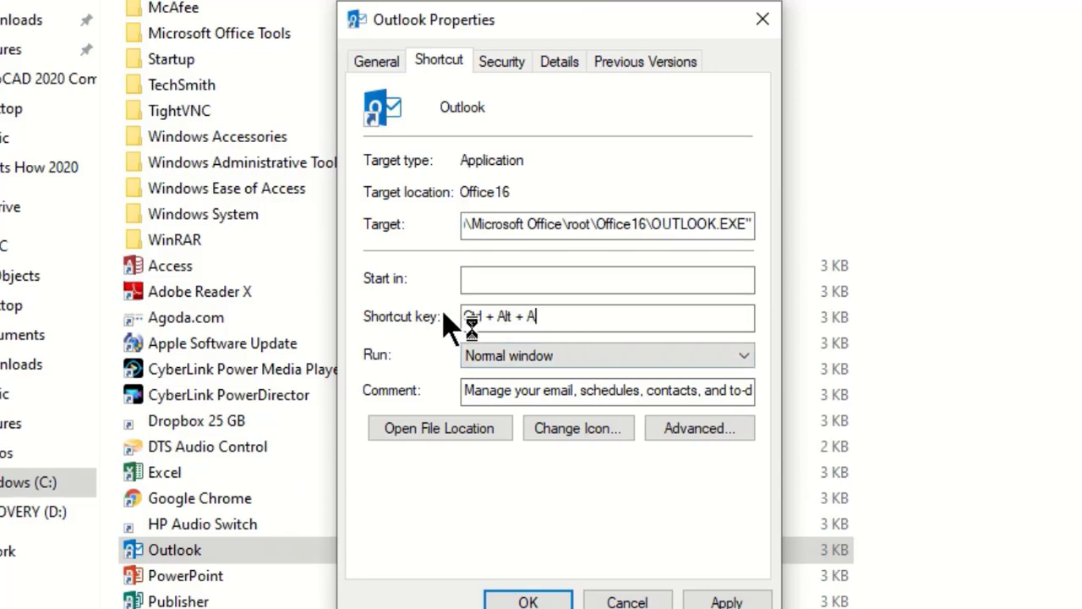
pyautogui.press('BackSpace')
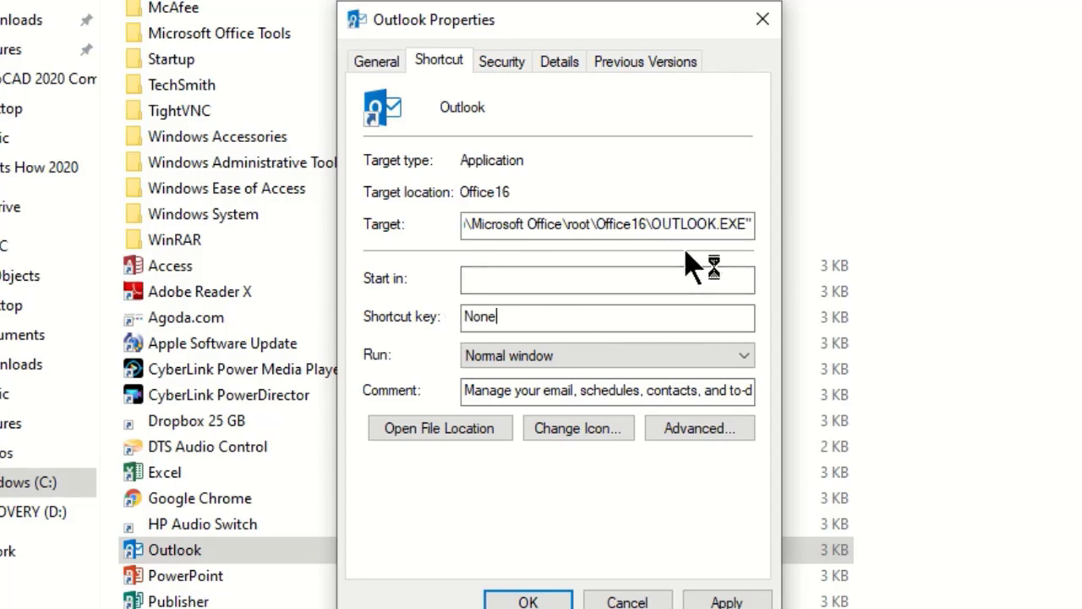
pyautogui.hotkey('ctrl', 'alt', 'z')
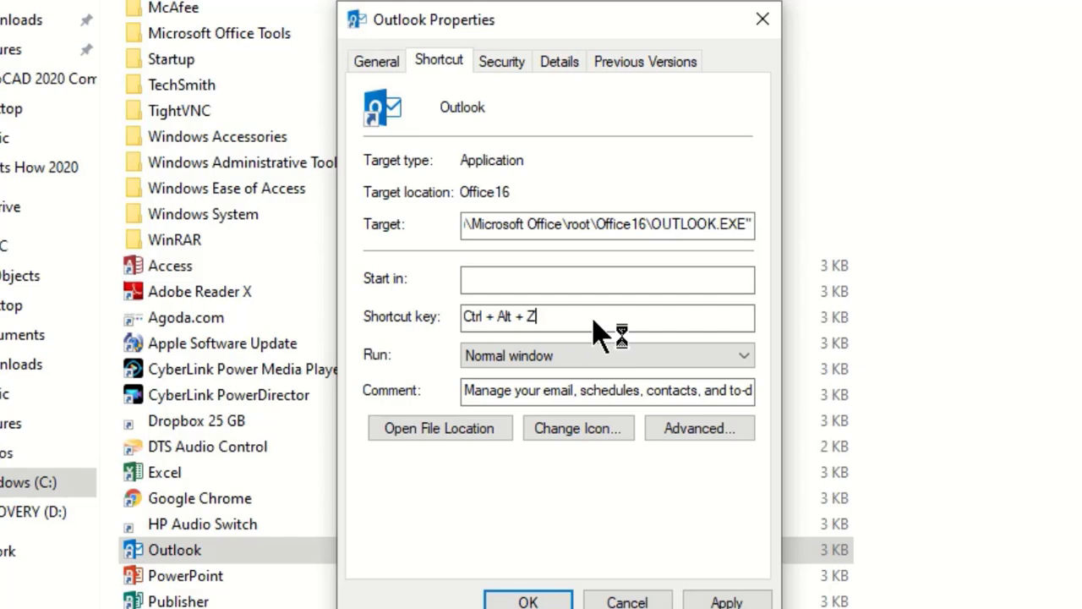
pyautogui.press('BackSpace')
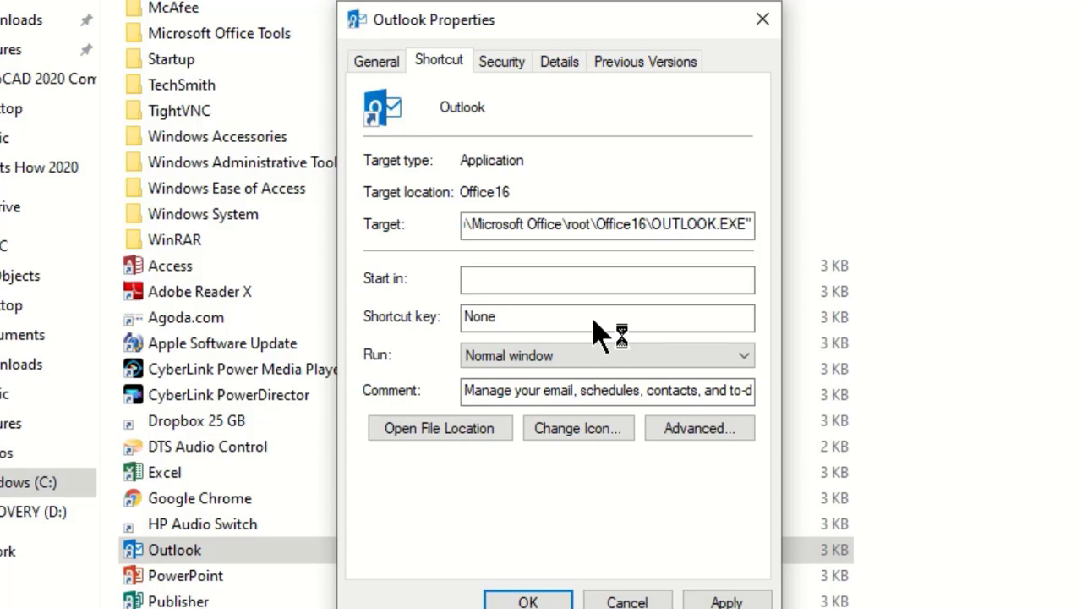
# Step: Set the Outlook shortcut key to Ctrl + Alt + O, apply it with administrator permission and close the properties
pyautogui.hotkey('ctrl', 'alt', 'o')
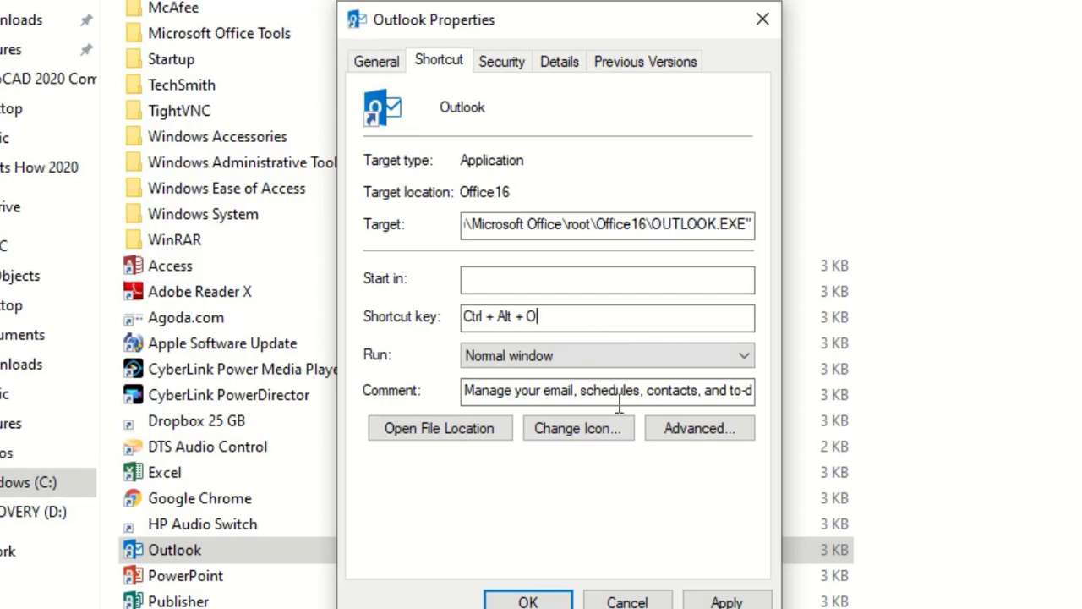
pyautogui.click(720, 597)
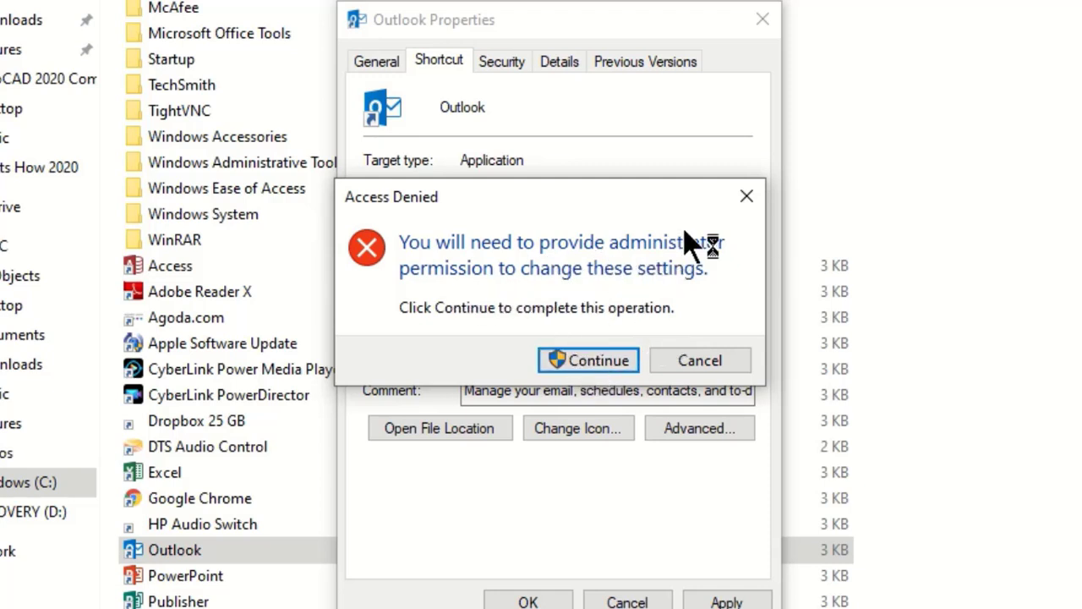
pyautogui.click(594, 362)
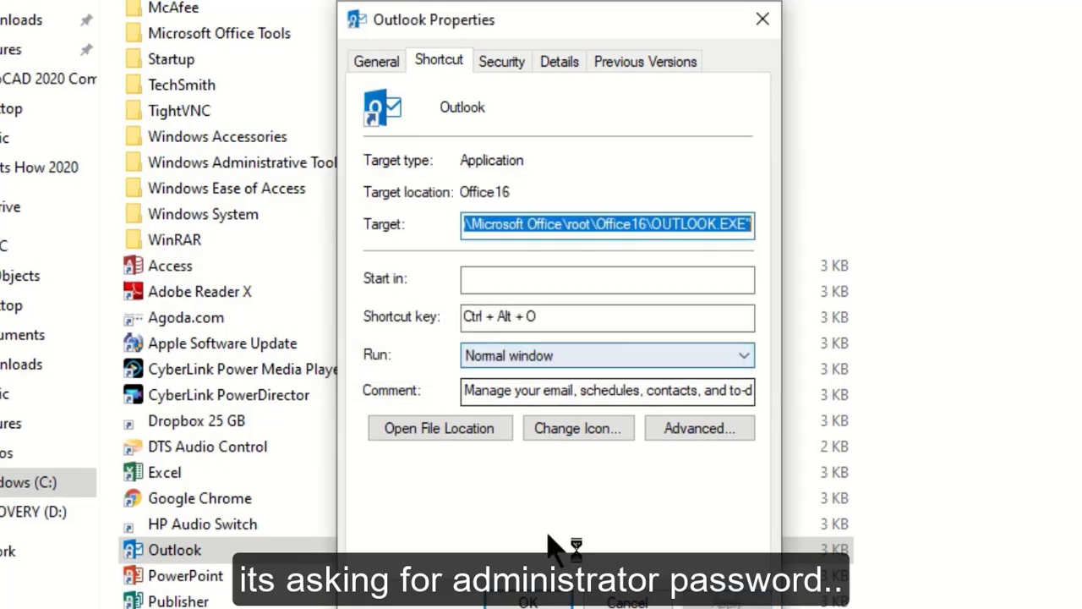
pyautogui.click(516, 600)
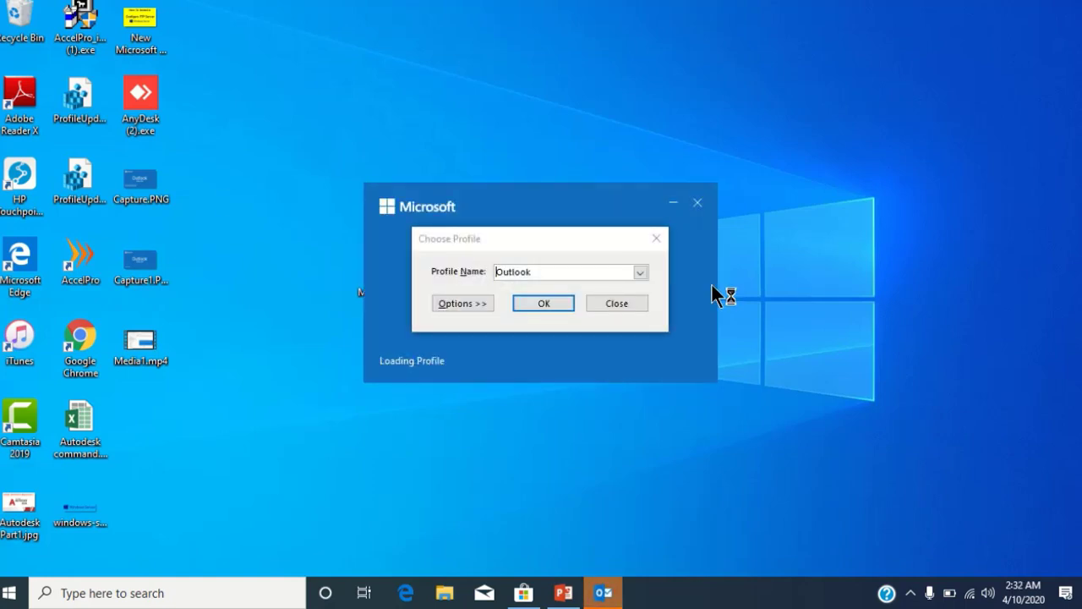
# Step: Start Outlook with the profile named Outlook
pyautogui.click(548, 307)
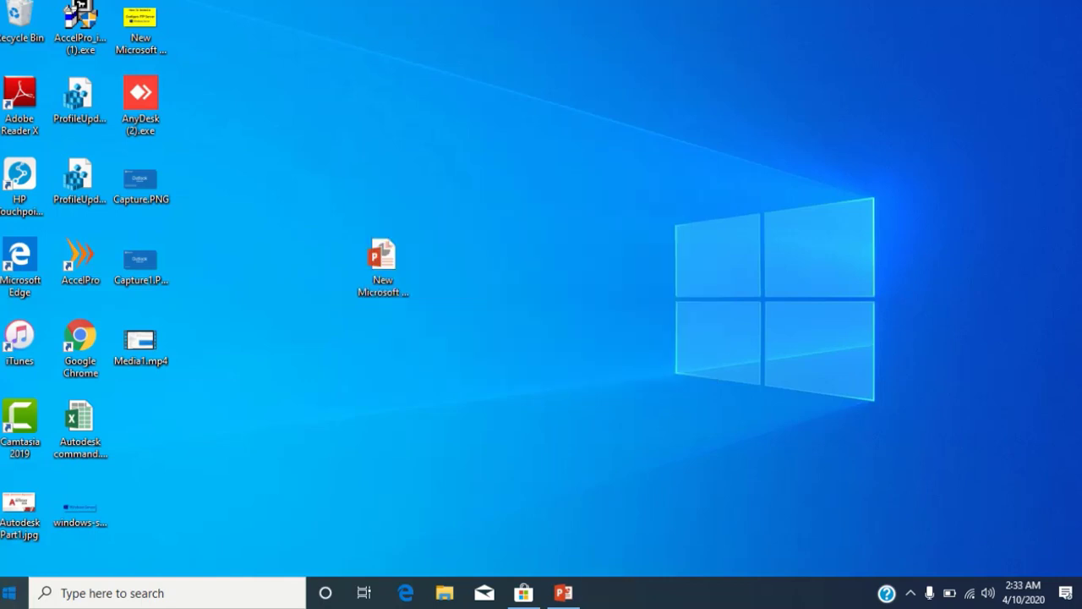
pyautogui.press('super')
pyautogui.press('Escape')
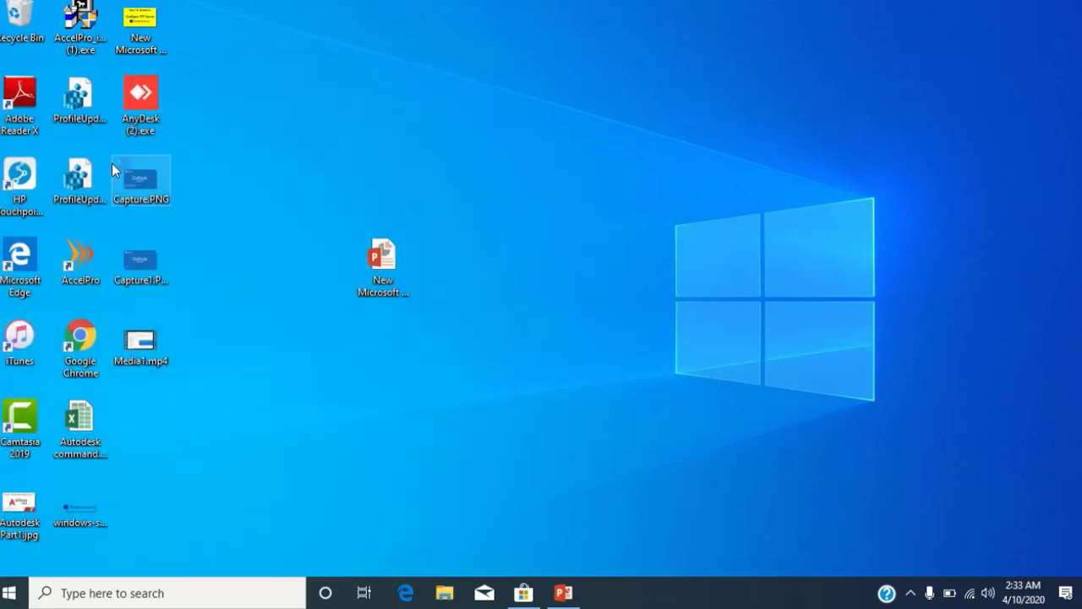